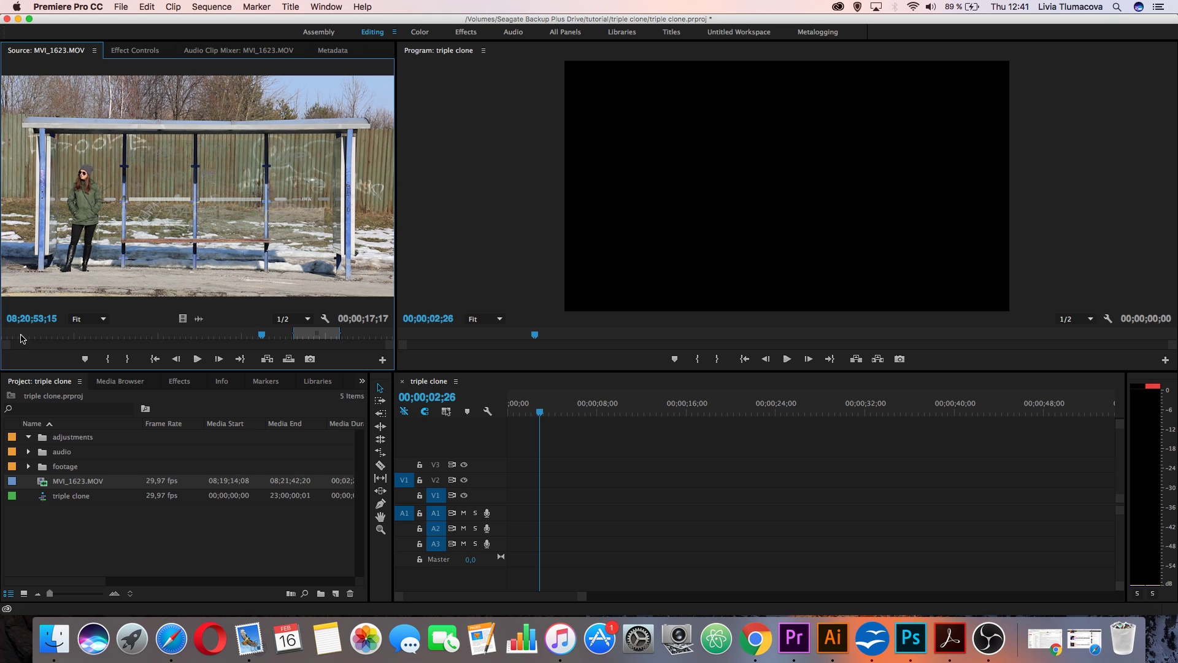
# Mark the standing take in the Source Monitor and place its video only at the start of V1.
pyautogui.moveTo(22, 339); pyautogui.dragTo(385, 338)
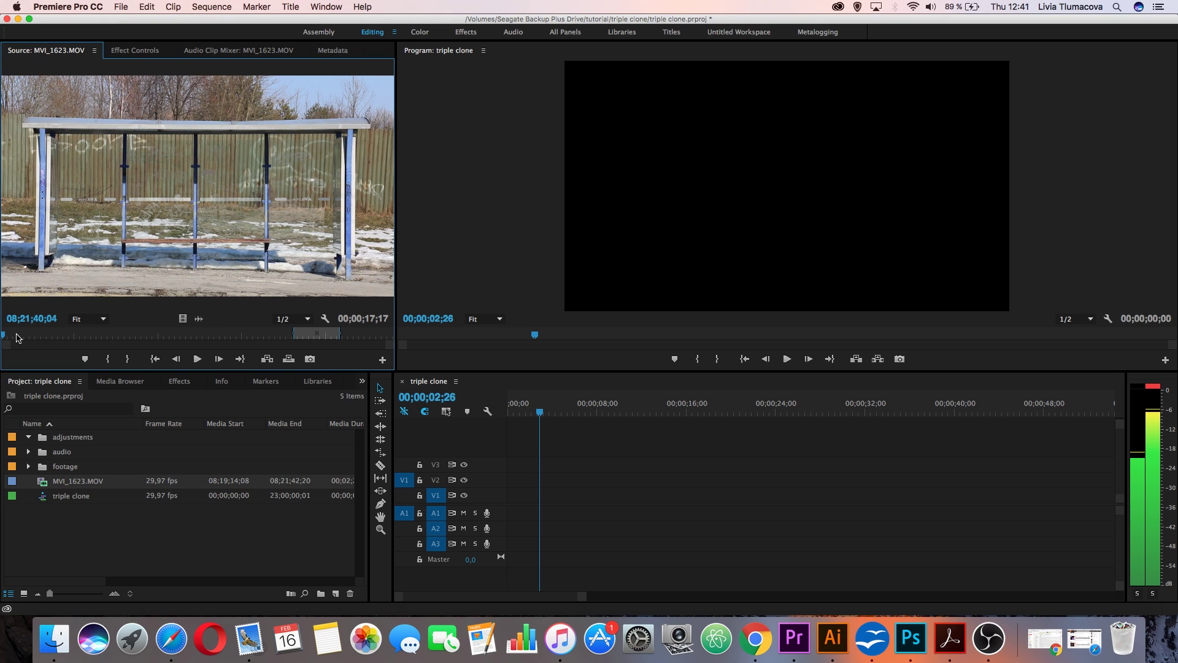
pyautogui.moveTo(8, 341); pyautogui.dragTo(12, 344)
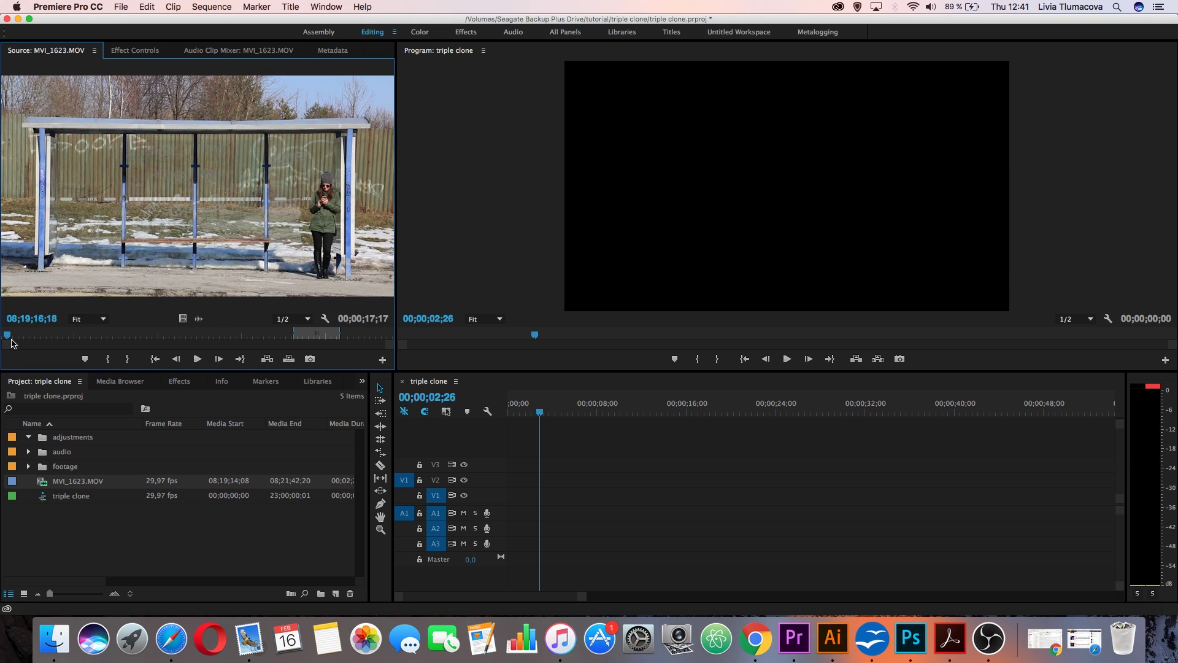
pyautogui.click(108, 358)
pyautogui.moveTo(11, 338); pyautogui.dragTo(78, 344)
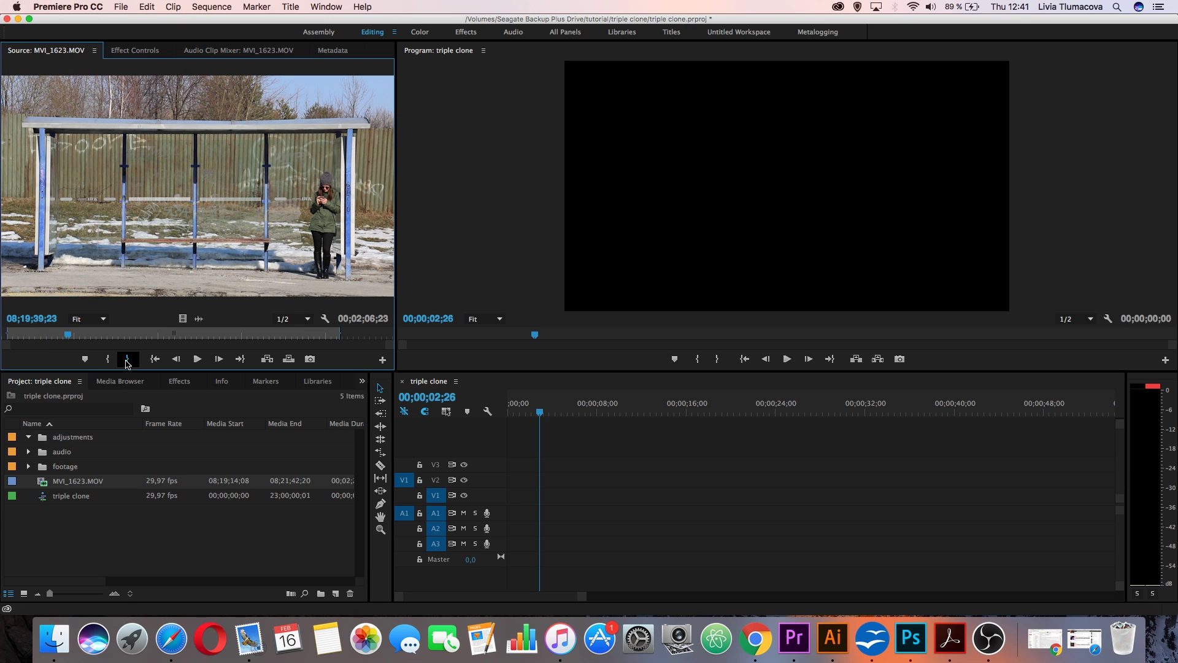
pyautogui.click(127, 359)
pyautogui.moveTo(182, 319); pyautogui.dragTo(515, 495)
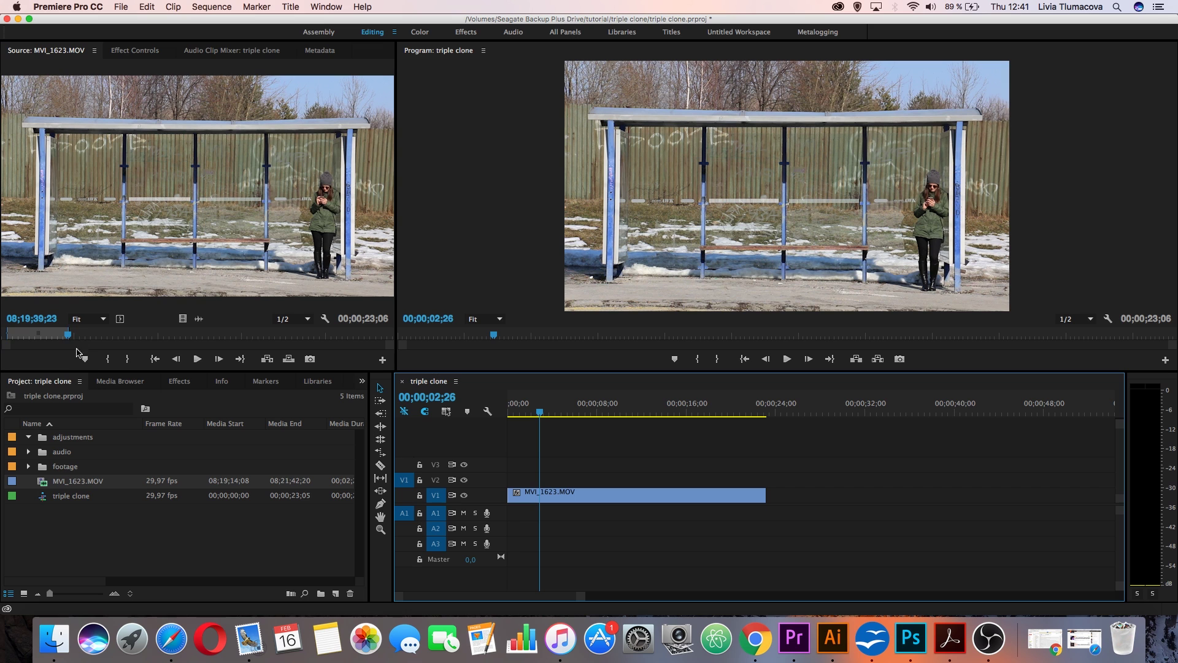
# Mark the take of the woman seated on the bench and stack its video on V2.
pyautogui.moveTo(67, 337); pyautogui.dragTo(125, 365)
pyautogui.click(107, 358)
pyautogui.click(125, 364)
pyautogui.moveTo(183, 319); pyautogui.dragTo(510, 484)
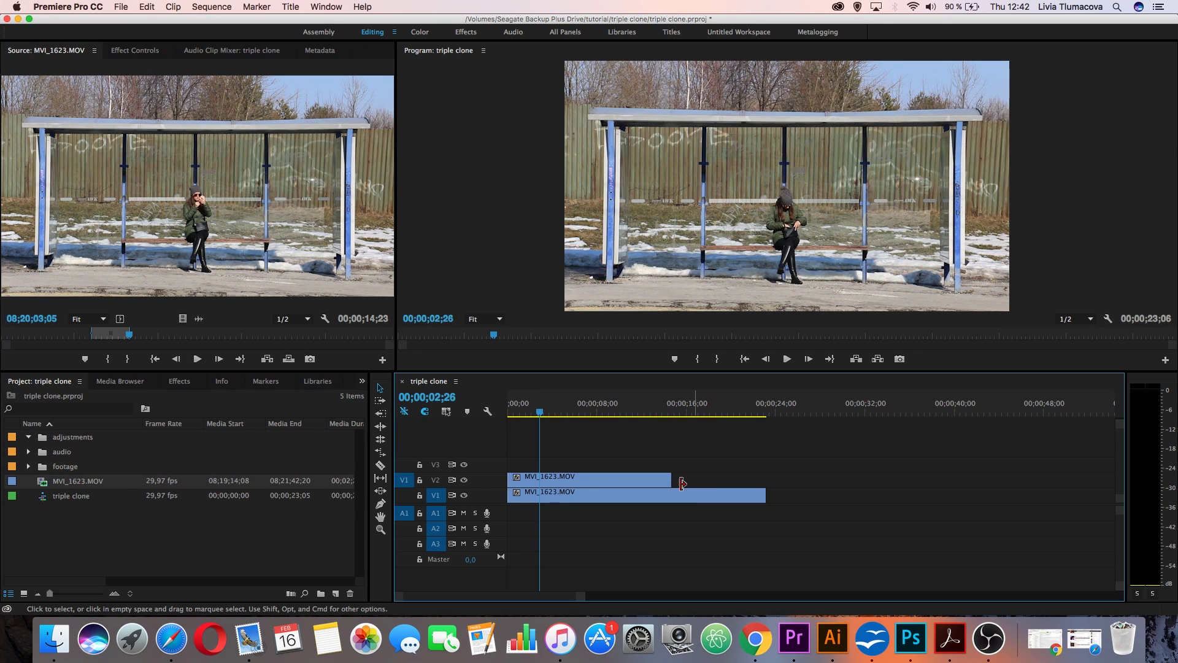
# Mark the take of the woman standing on the left and stack its video on V3.
pyautogui.moveTo(130, 336); pyautogui.dragTo(332, 348)
pyautogui.click(107, 359)
pyautogui.click(127, 359)
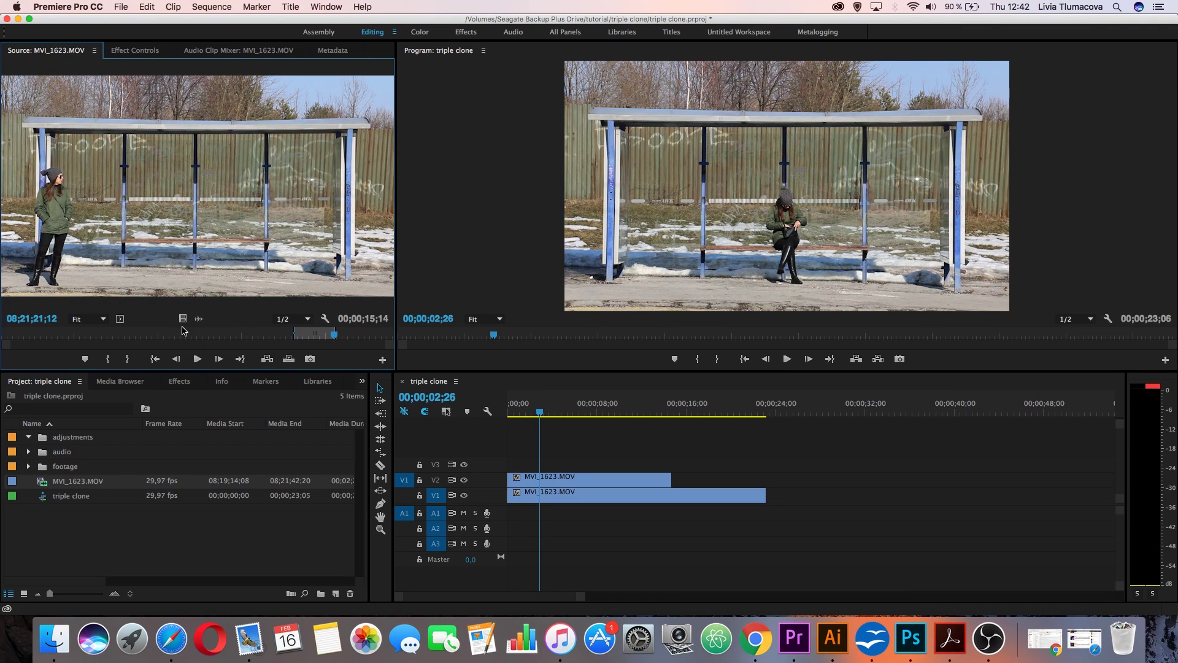
pyautogui.moveTo(182, 319); pyautogui.dragTo(572, 445)
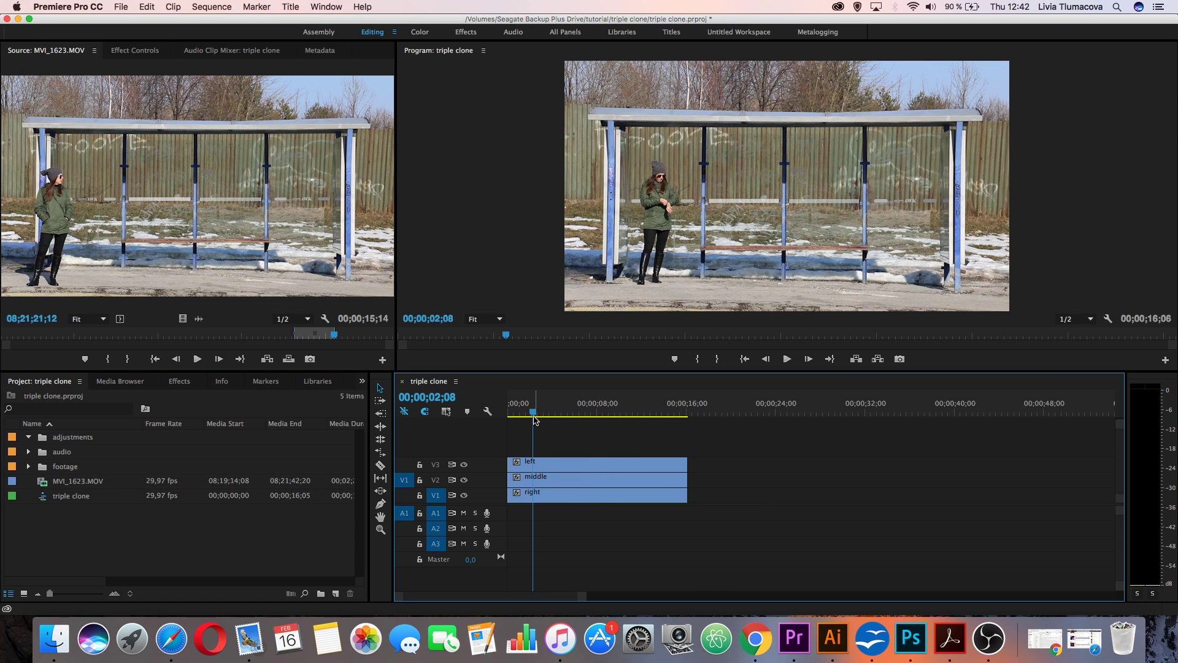
# Select the right, middle and left clips in turn, ending on the middle clip.
pyautogui.click(556, 495)
pyautogui.click(555, 481)
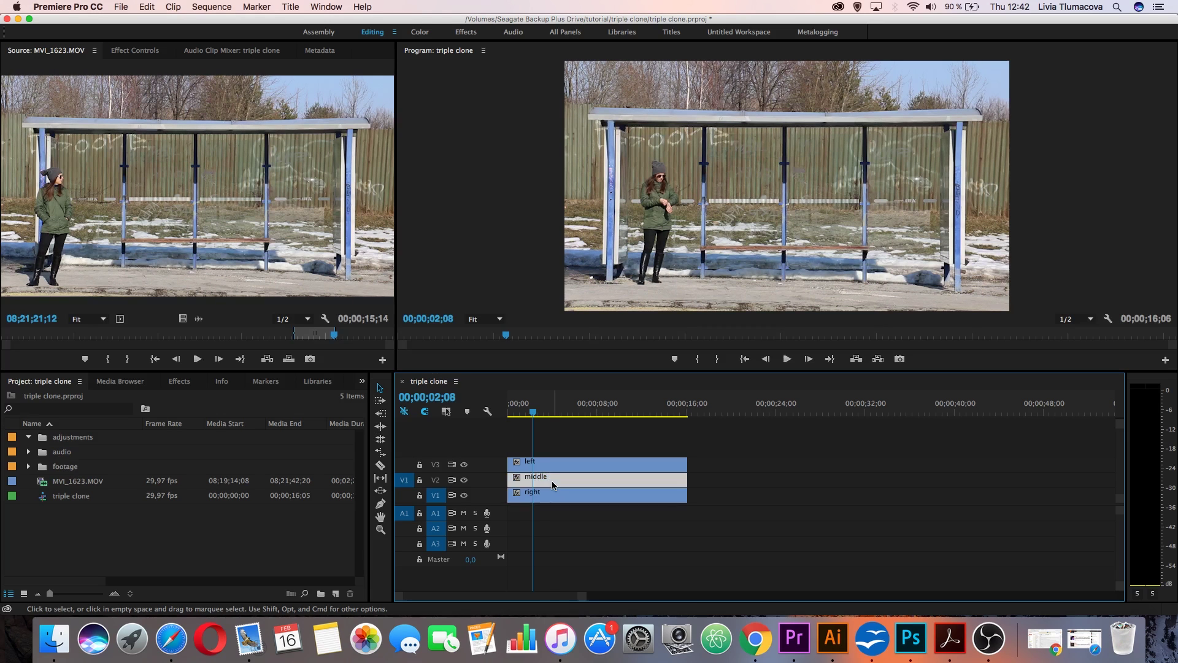
pyautogui.click(547, 467)
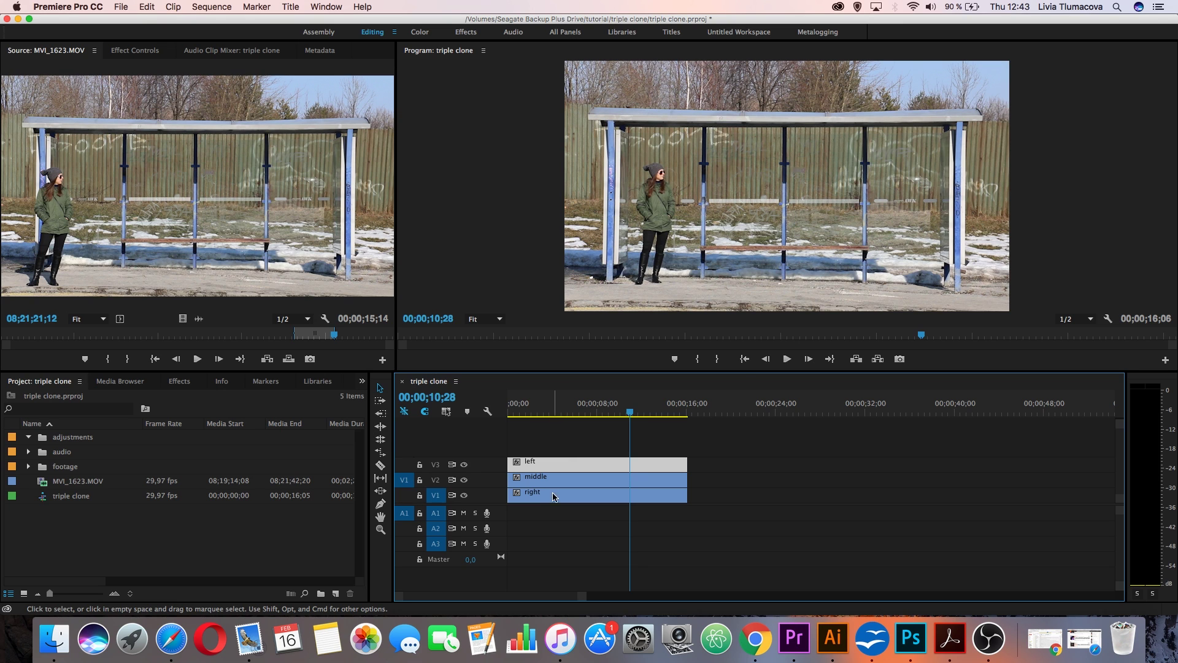
pyautogui.click(555, 481)
# Search the Effects panel for 'crop' and apply Crop to the middle clip.
pyautogui.click(183, 382)
pyautogui.click(66, 398)
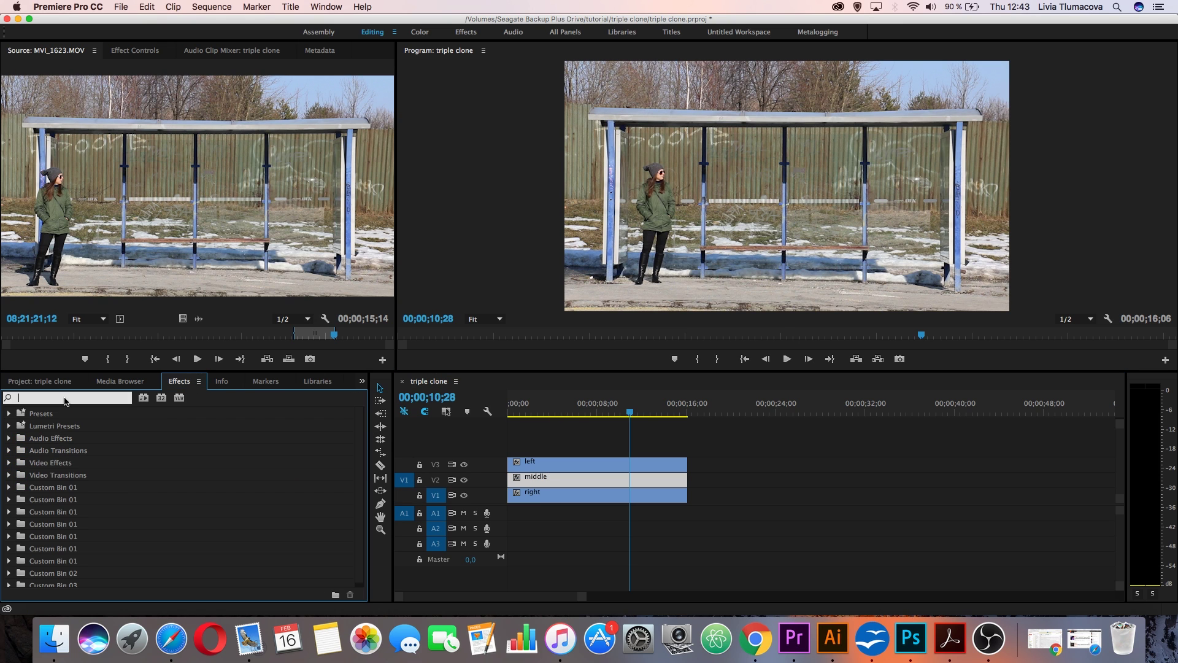
pyautogui.write('crop')
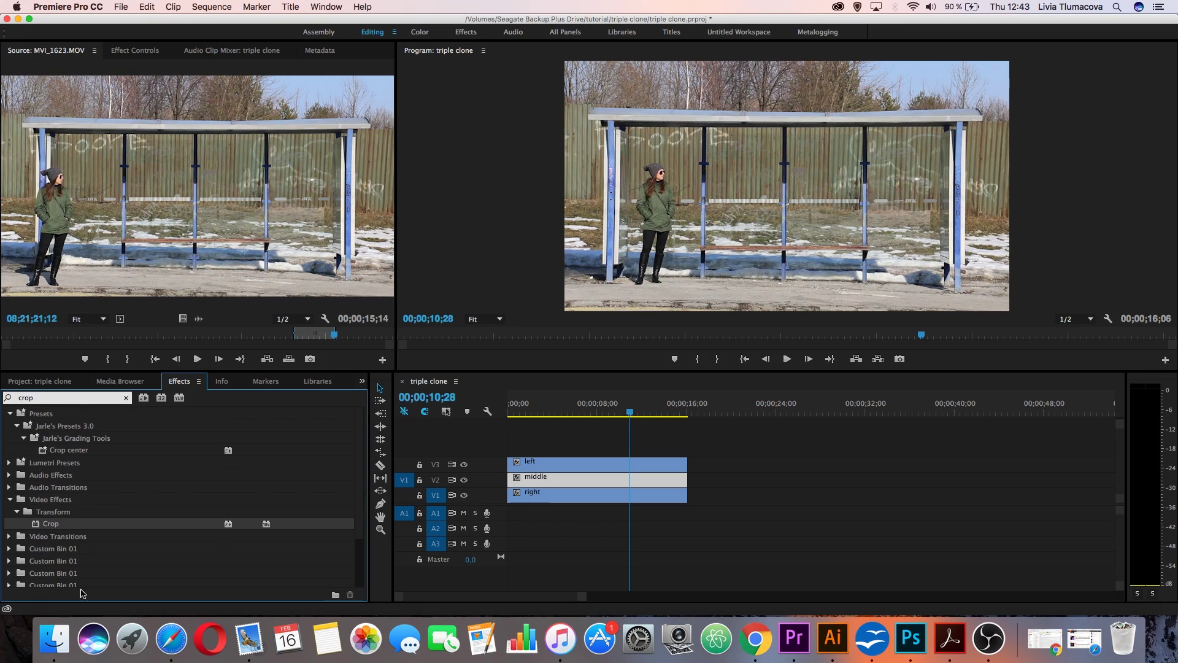
pyautogui.moveTo(54, 526); pyautogui.dragTo(560, 481)
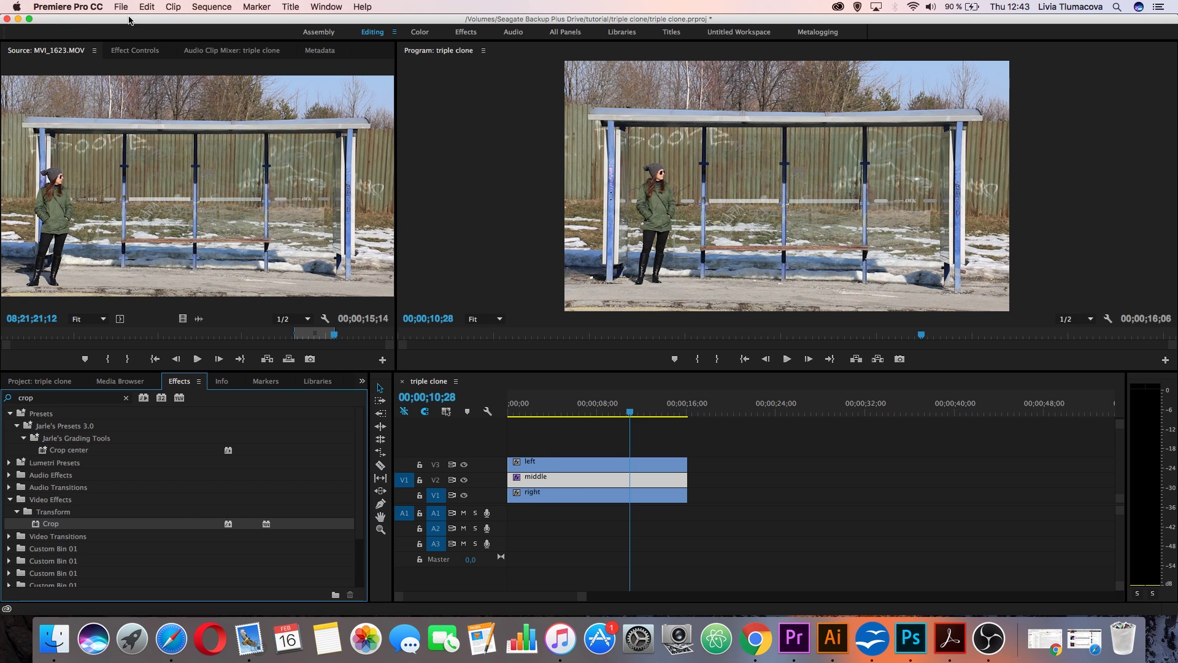
pyautogui.click(143, 55)
pyautogui.scroll(-2, 387, 243)
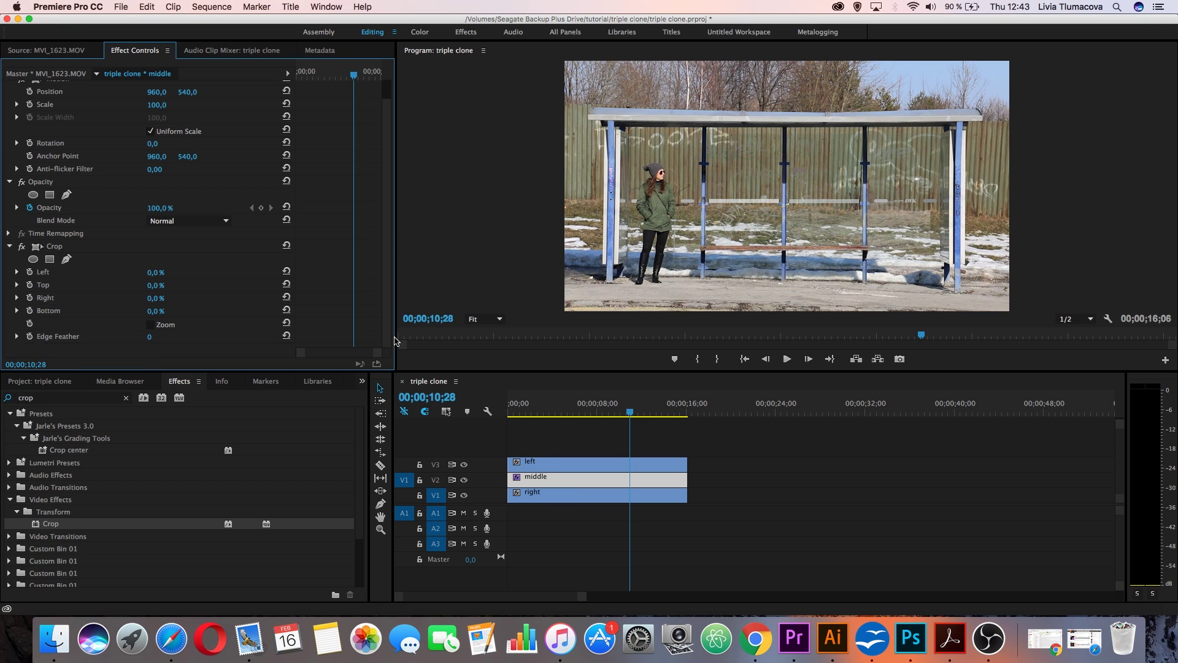
# With the left clip hidden, crop 37% off the middle clip's right side.
pyautogui.click(465, 467)
pyautogui.click(538, 412)
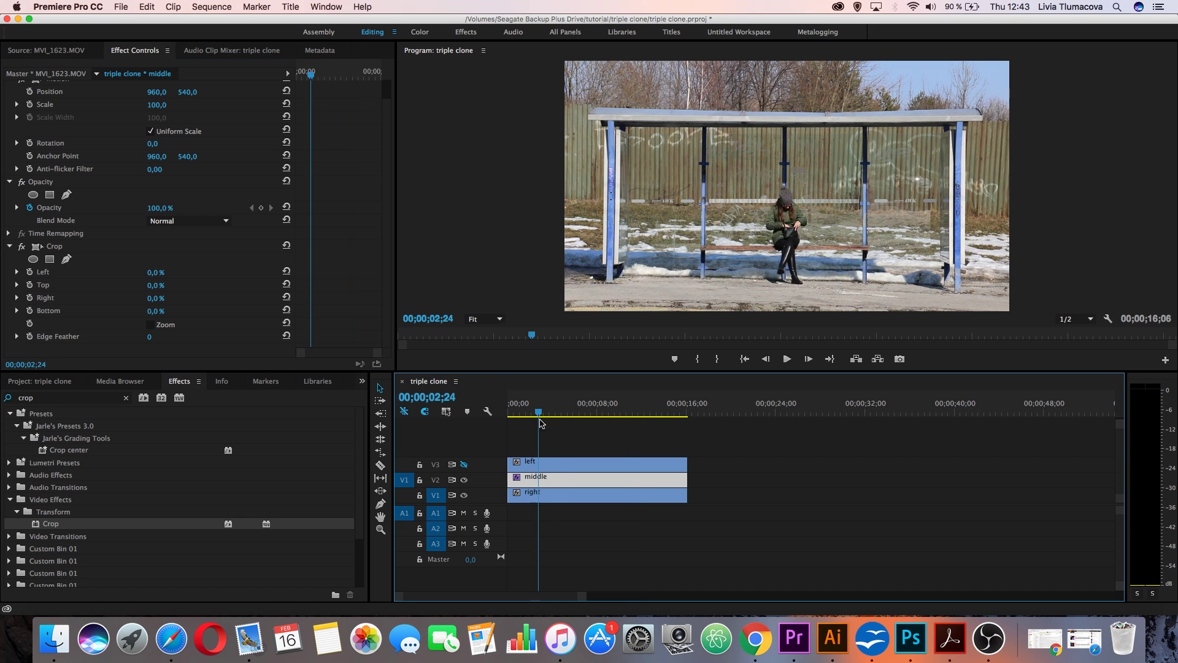
pyautogui.moveTo(540, 422); pyautogui.dragTo(541, 422)
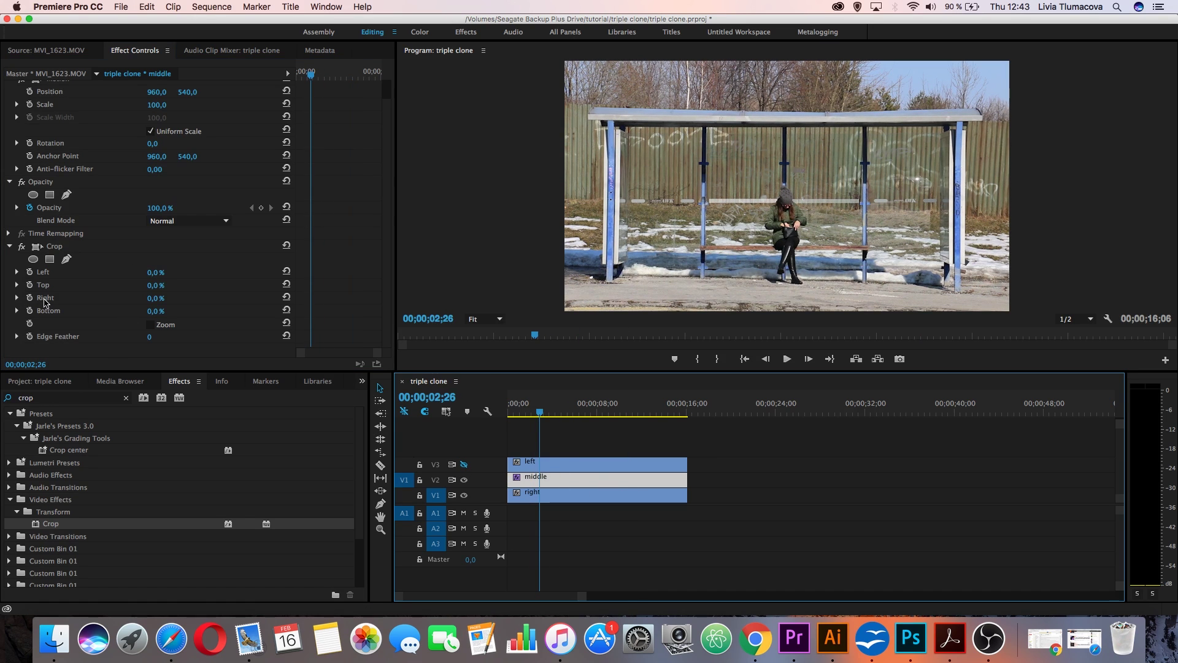
pyautogui.moveTo(155, 298); pyautogui.dragTo(172, 299)
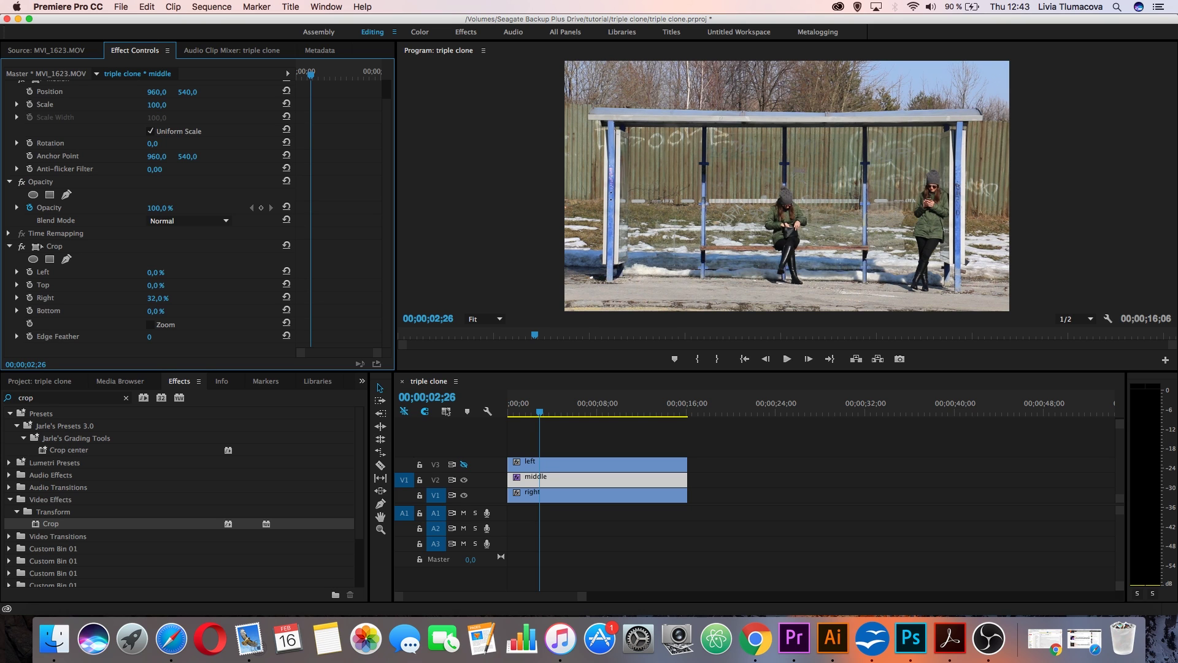
pyautogui.moveTo(174, 298); pyautogui.dragTo(170, 299)
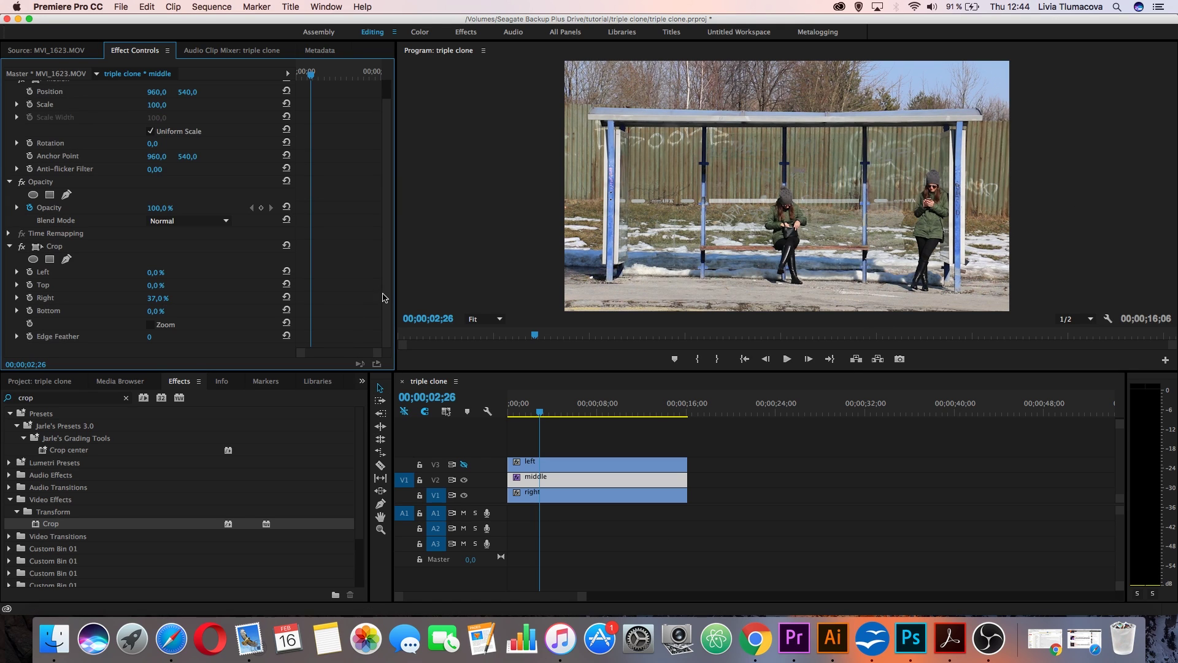
# Set the middle clip's Edge Feather to 100, then re-show the right and left clips.
pyautogui.click(464, 496)
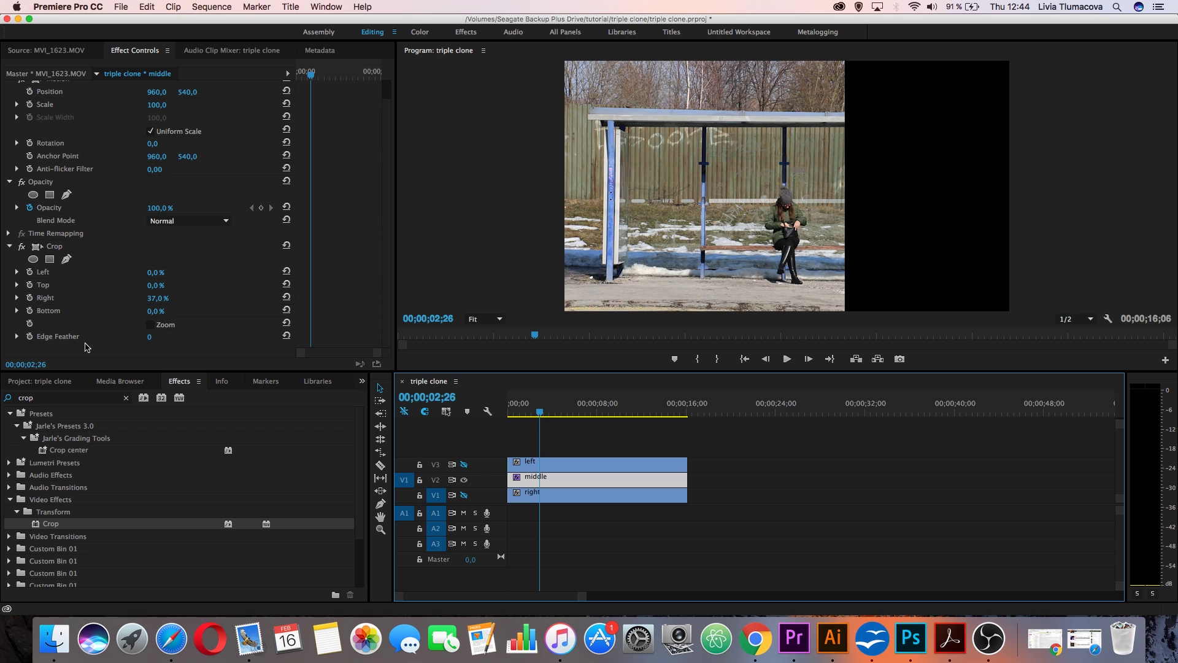
pyautogui.click(150, 338)
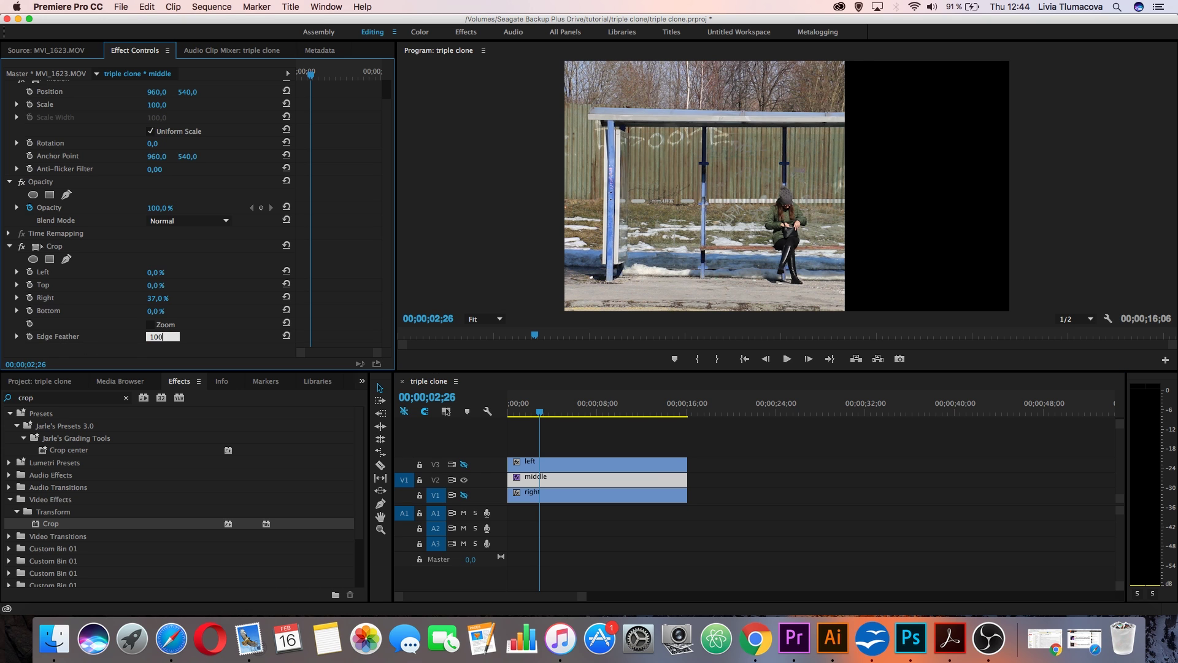
pyautogui.press('Return')
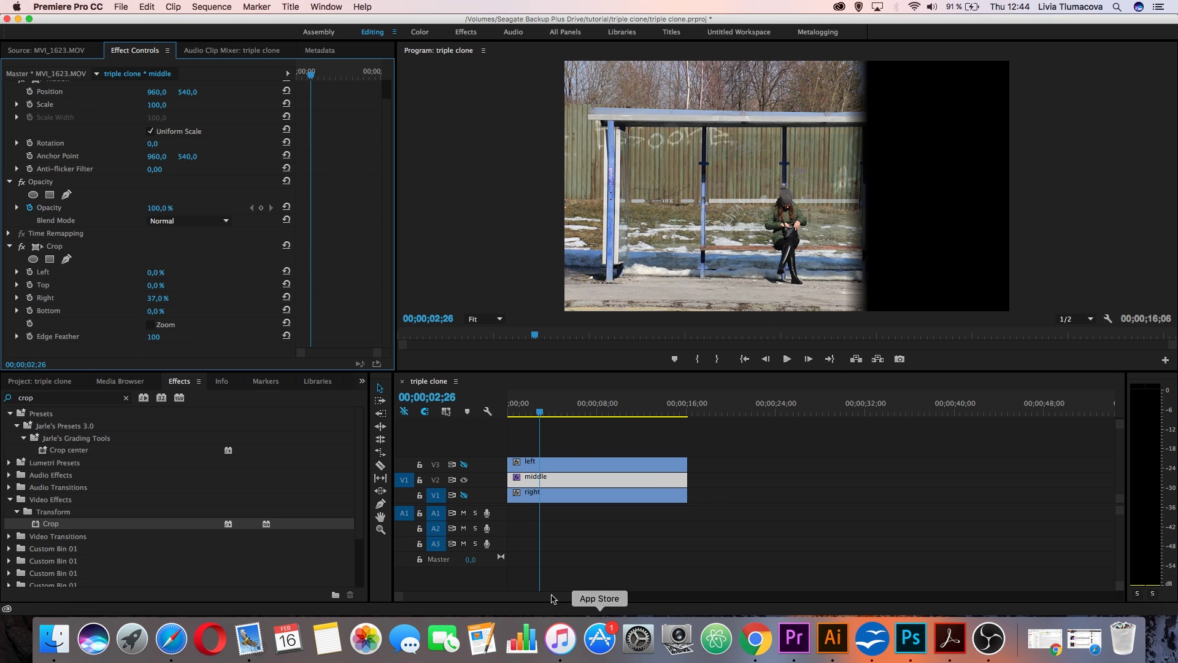
pyautogui.click(464, 494)
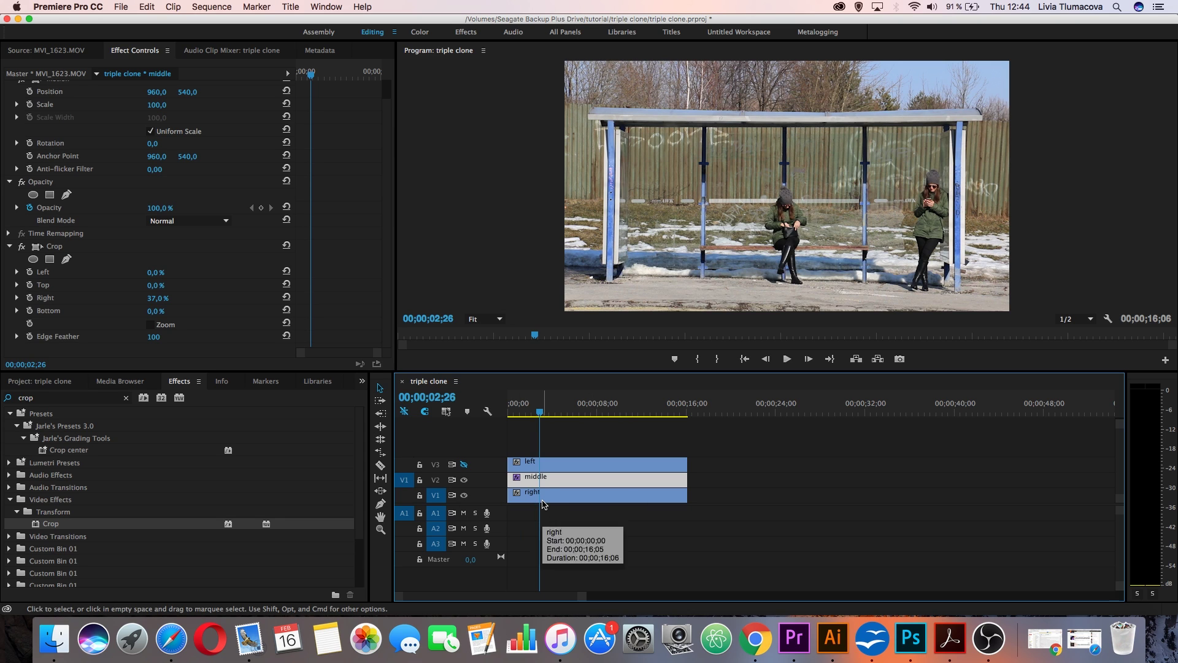
pyautogui.click(464, 465)
# Apply Crop to the left clip and crop 70% off its right side.
pyautogui.click(527, 465)
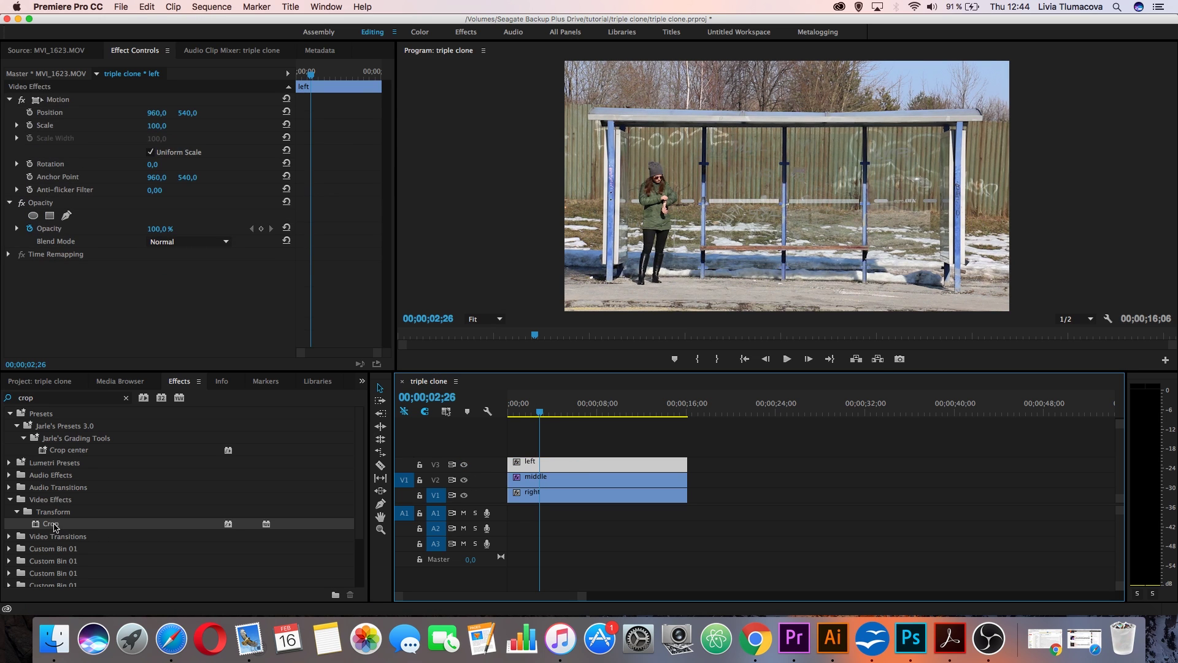
pyautogui.moveTo(53, 529); pyautogui.dragTo(572, 467)
pyautogui.scroll(-1, 382, 287)
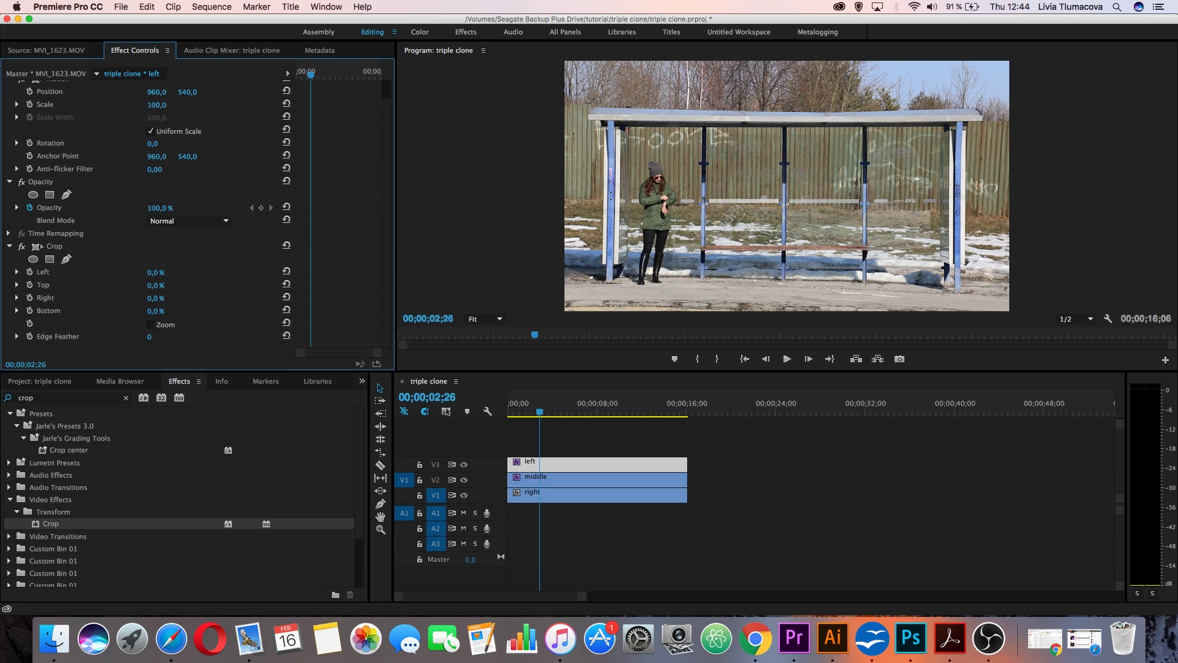
pyautogui.moveTo(156, 298); pyautogui.dragTo(191, 298)
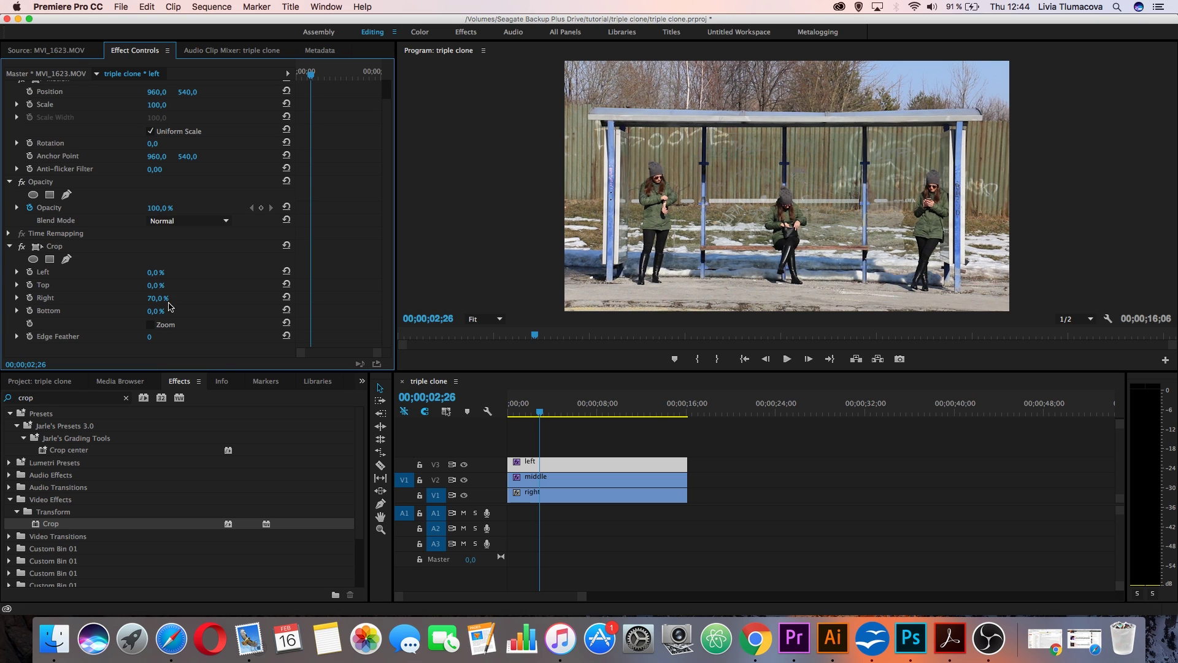
# Hide the middle and right clones and give the left clip an Edge Feather of 100.
pyautogui.click(464, 479)
pyautogui.click(464, 494)
pyautogui.click(149, 337)
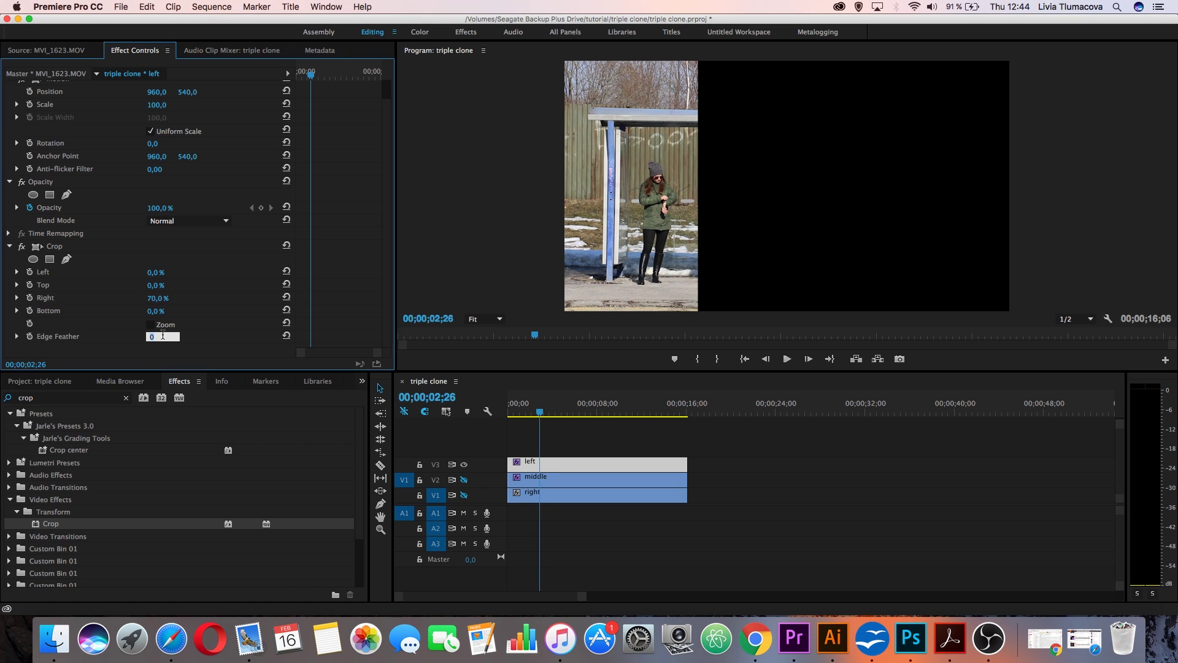
pyautogui.press('Return')
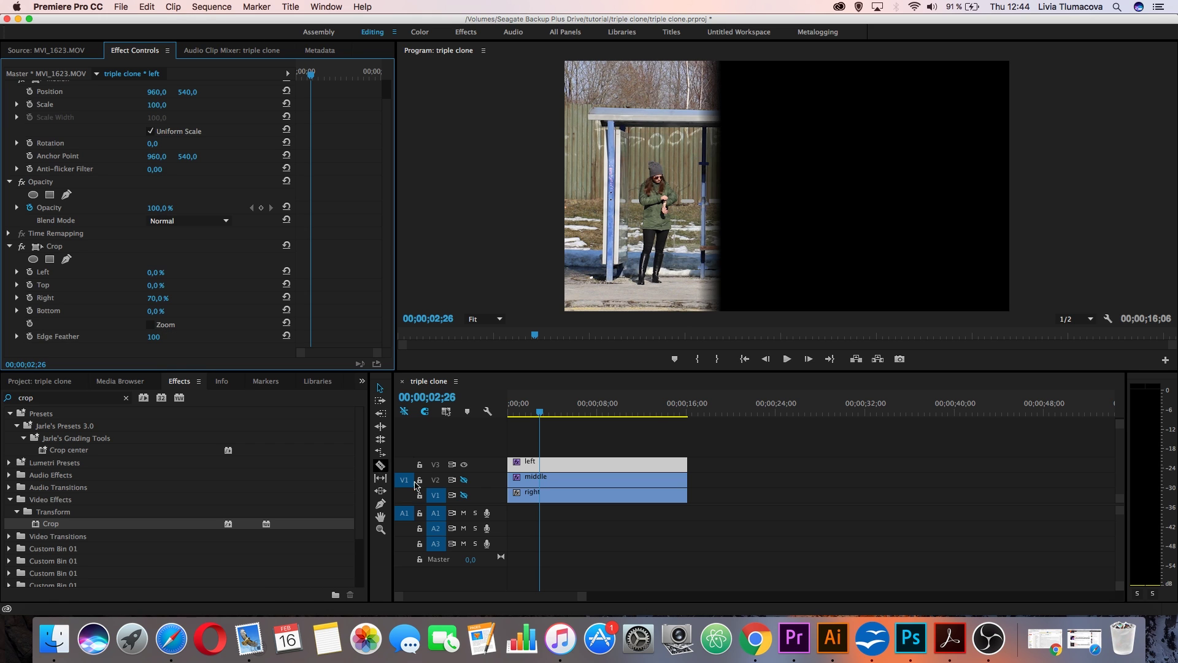
# Re-show the middle and right clones and play back the three-clone composite.
pyautogui.click(464, 480)
pyautogui.click(464, 480)
pyautogui.click(464, 494)
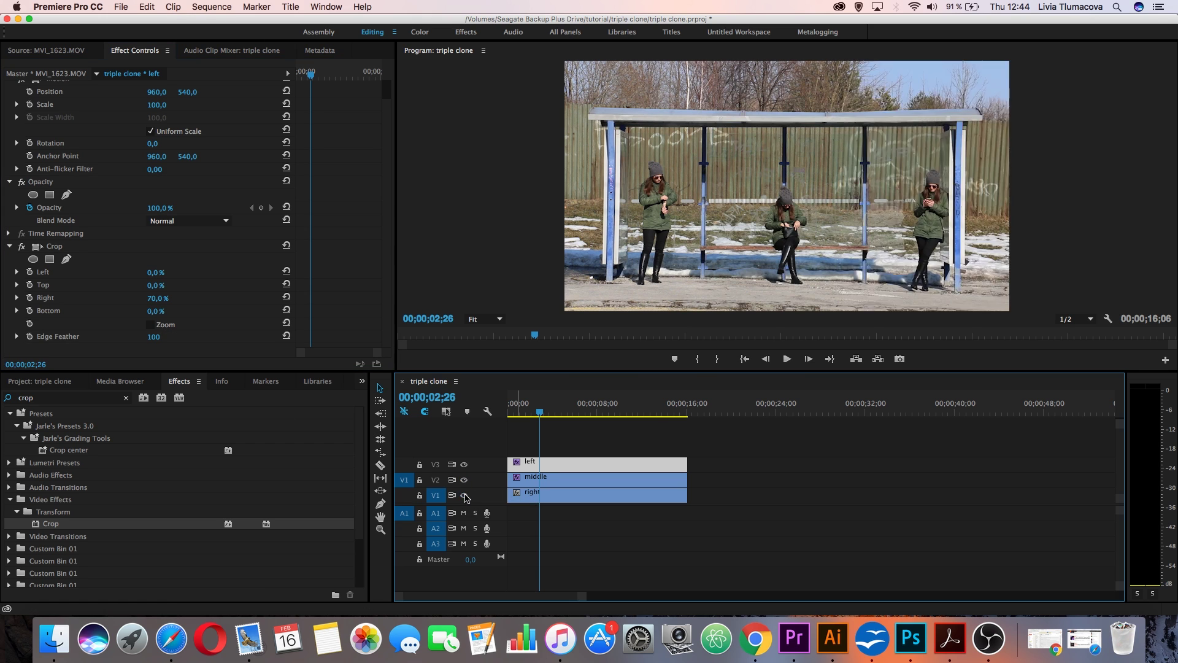
pyautogui.moveTo(540, 412); pyautogui.dragTo(591, 413)
pyautogui.press('space')
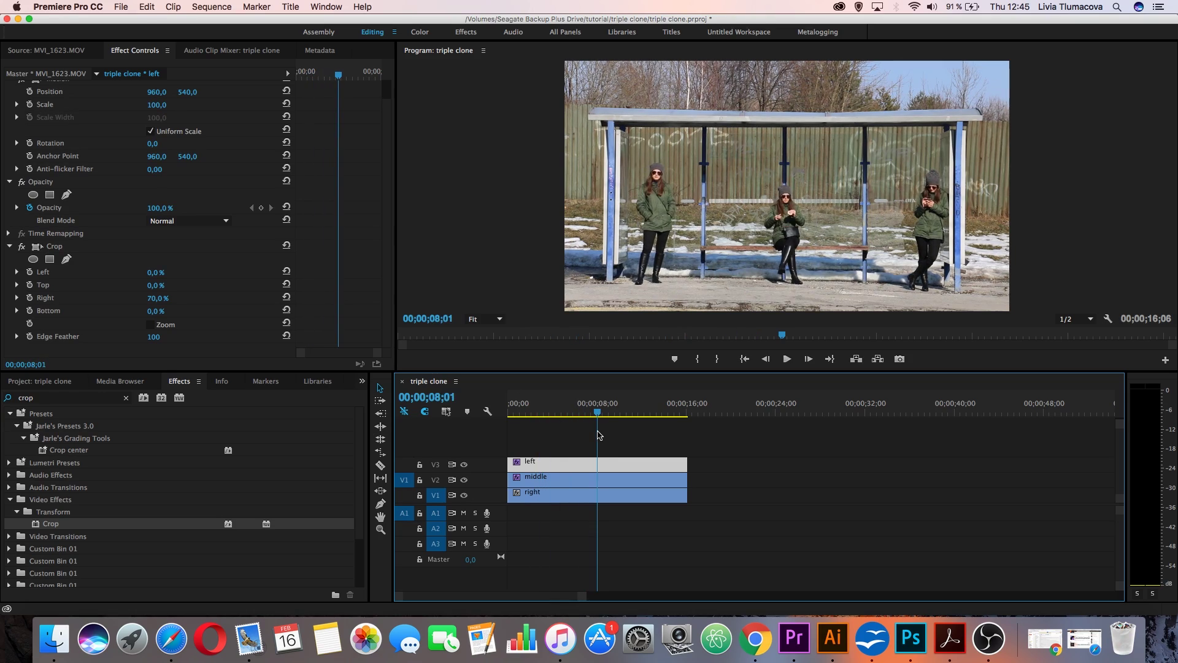